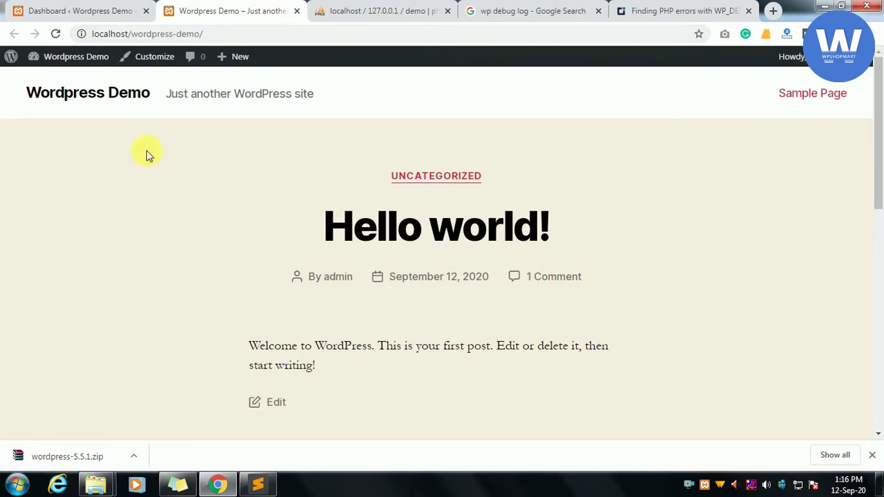
Scroll the WordPress page, visit the admin dashboard, then go back to the site's front page
scroll(293, 338, down, 3)
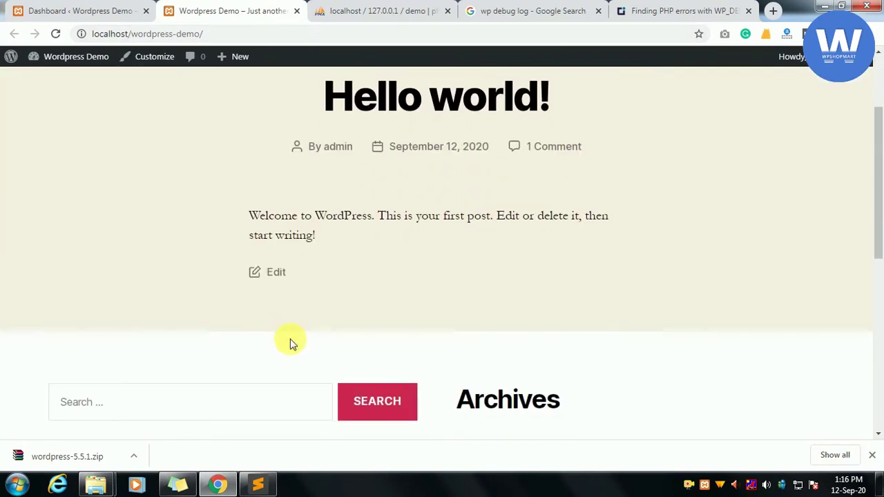
scroll(290, 343, down, 5)
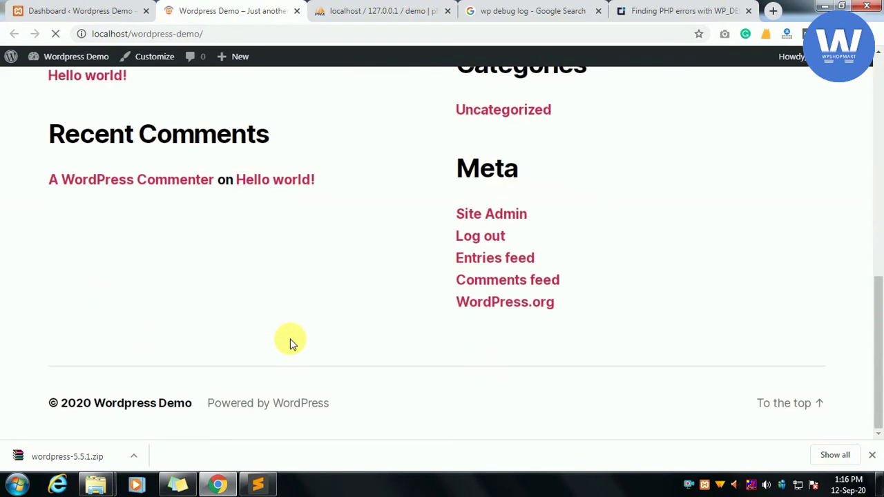
scroll(290, 343, up, 8)
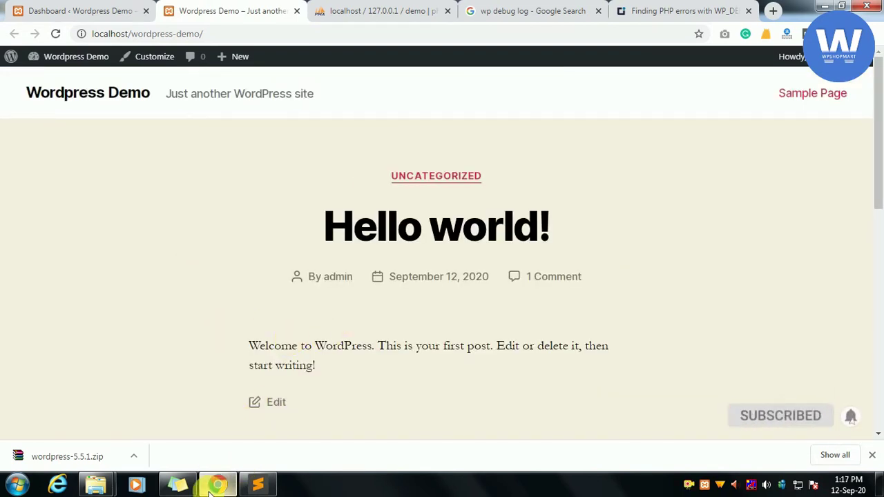
mouse_move(211, 485)
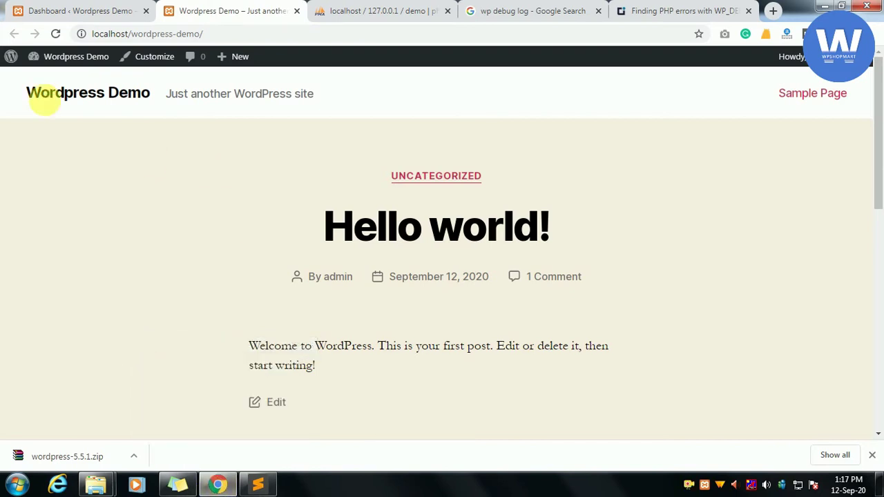
click(72, 6)
click(176, 10)
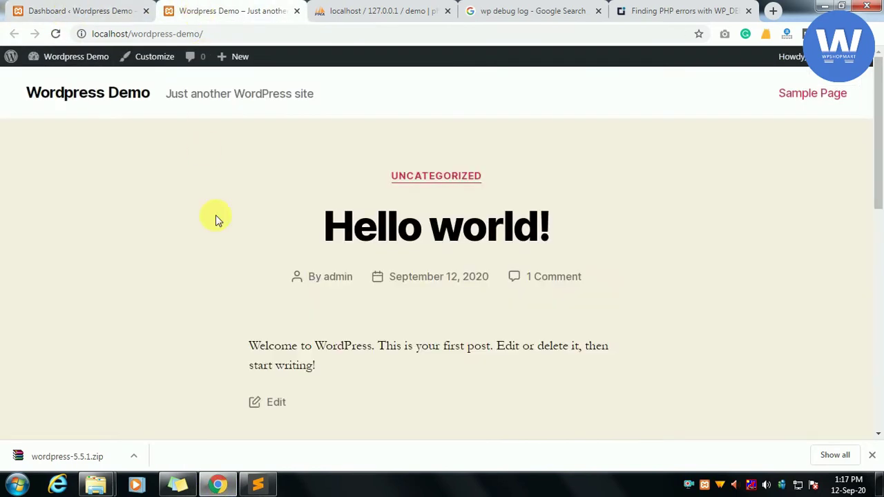
Bring up wp-config.php in Sublime Text and select the WP_DEBUG define on line 80
click(250, 483)
scroll(607, 292, up, 20)
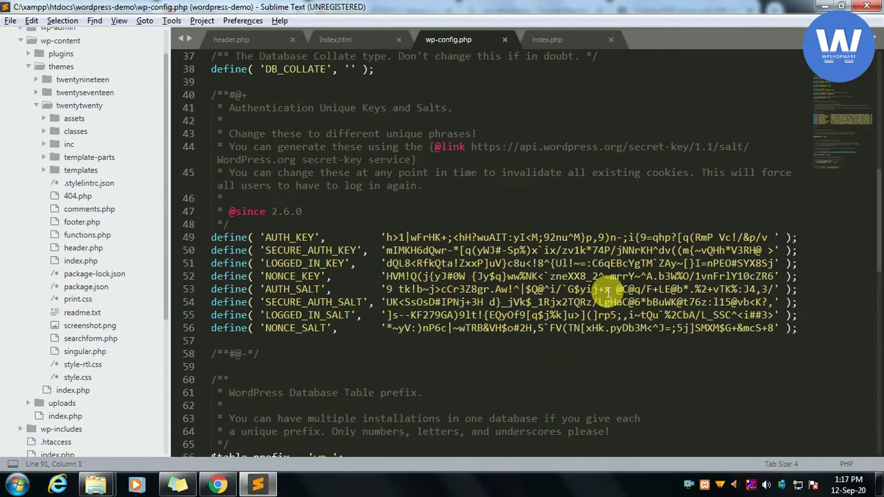
scroll(608, 292, up, 5)
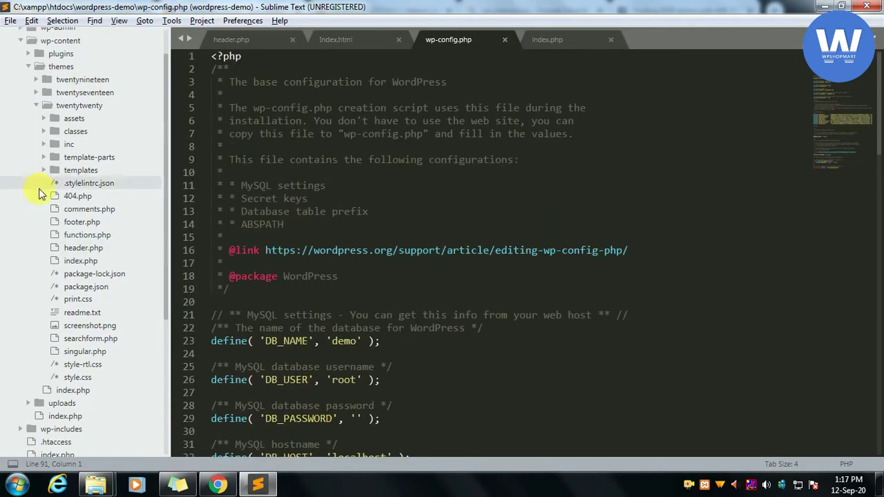
scroll(40, 149, down, 3)
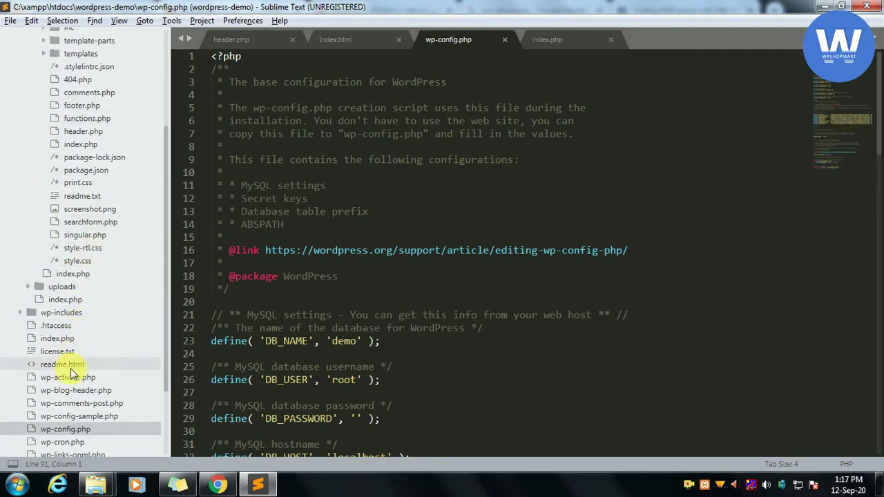
scroll(59, 429, down, 1)
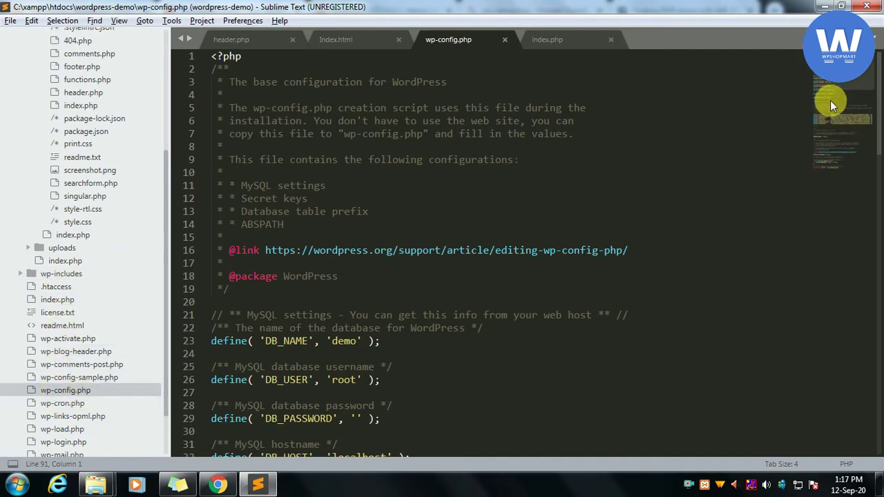
scroll(706, 230, down, 5)
scroll(705, 230, down, 8)
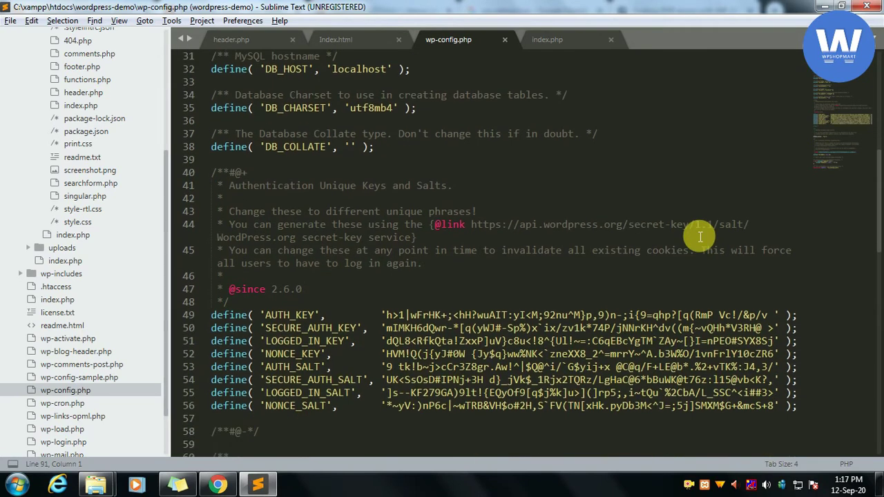
scroll(705, 235, down, 8)
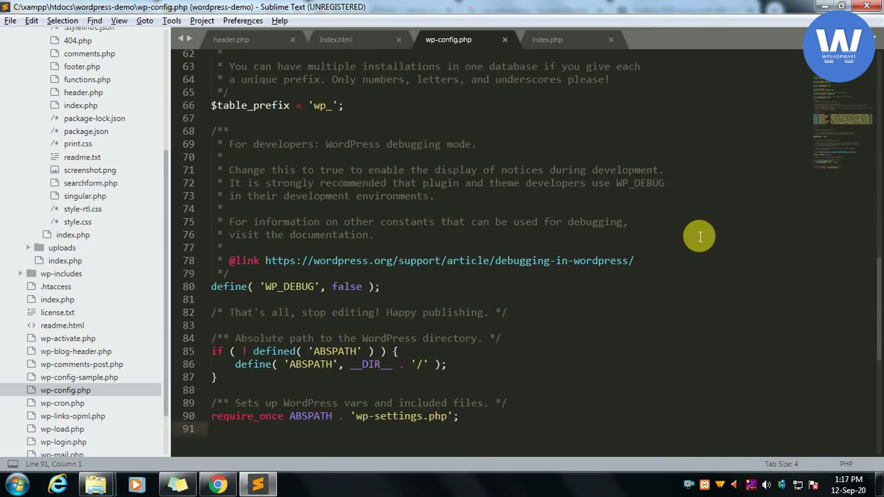
drag(207, 250, 394, 251)
Change the WP_DEBUG value on line 80 to true, save wp-config.php, and switch to Chrome
click(387, 250)
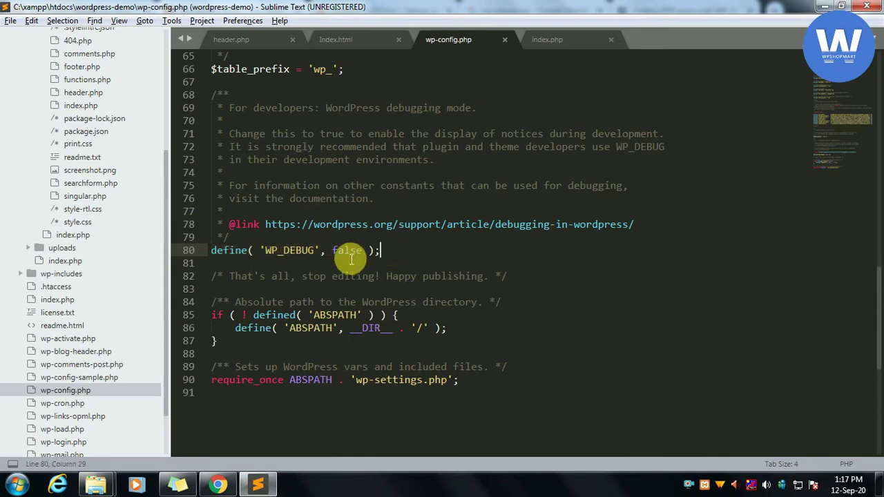
double_click(280, 250)
click(280, 256)
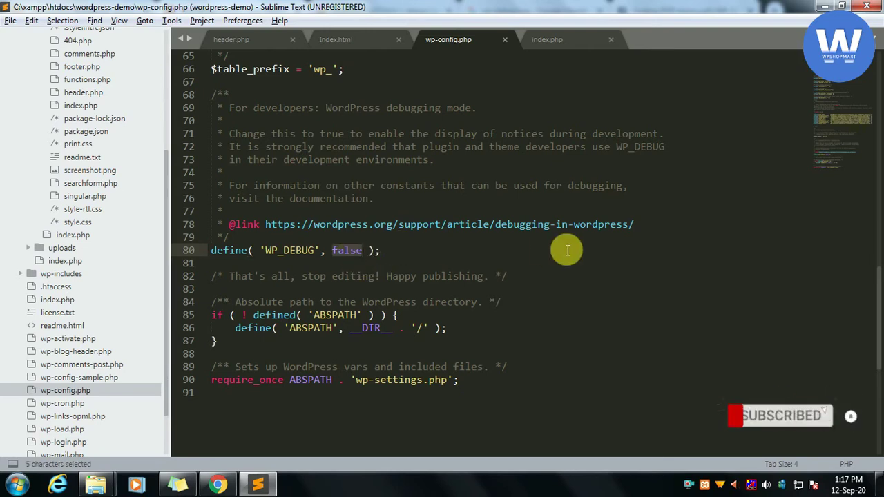
text(true)
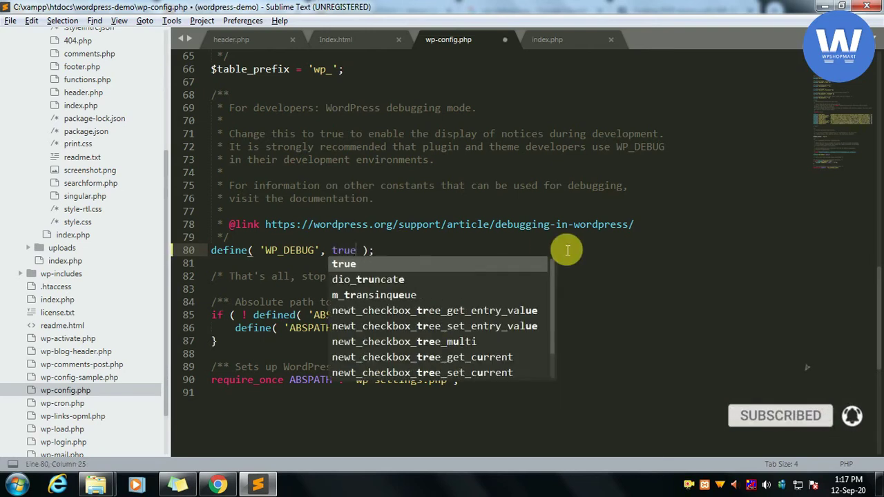
key(ctrl+s)
key(alt+Tab)
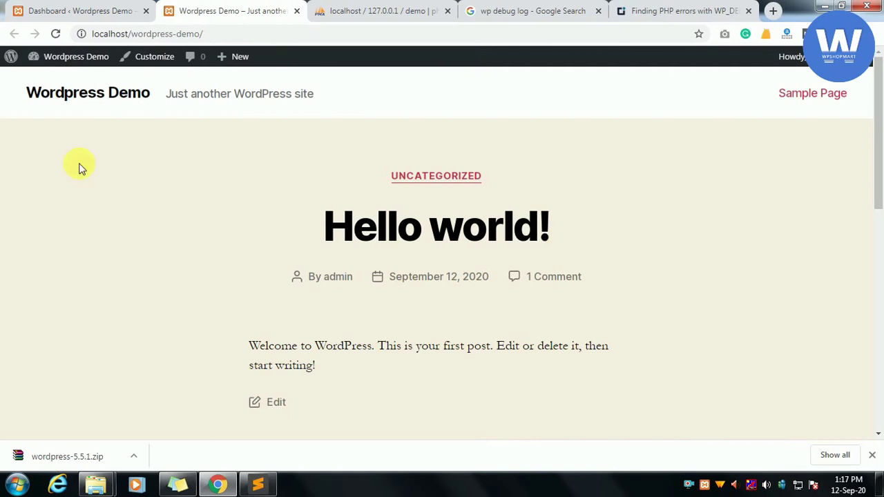
Reload the front page to reveal the enable_header_search Undefined variable notices, then return to wp-config.php
click(56, 34)
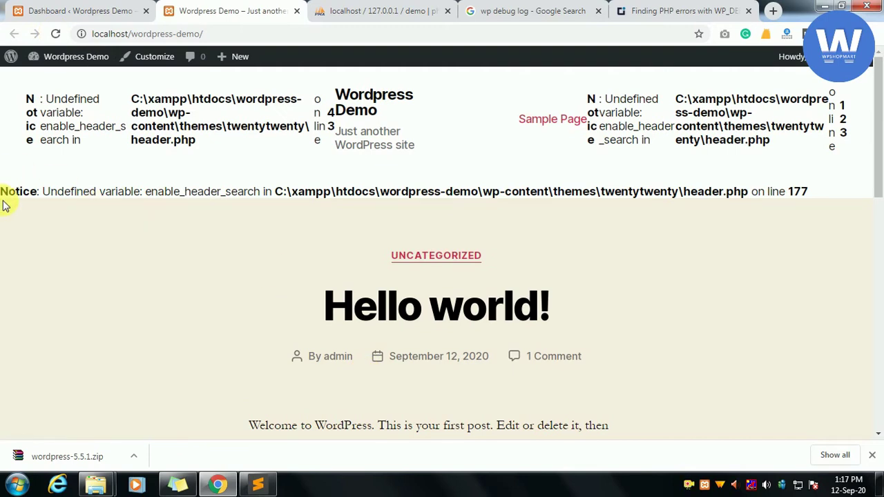
drag(61, 201, 805, 197)
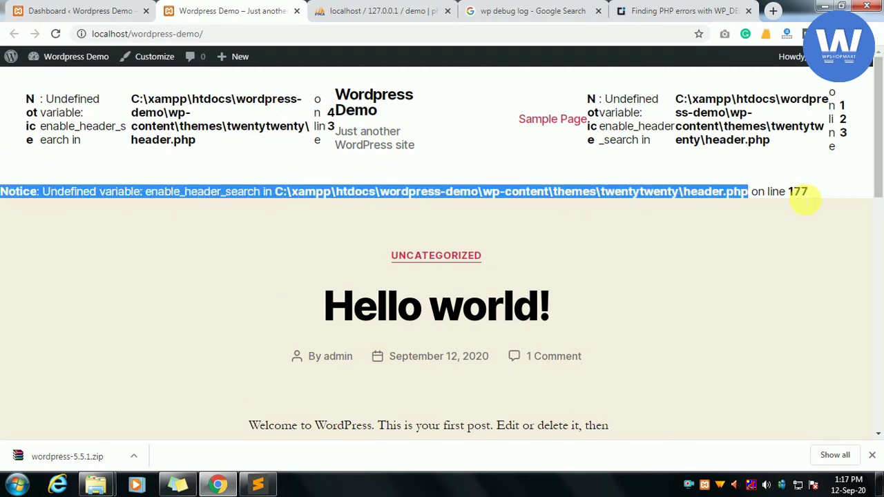
click(832, 201)
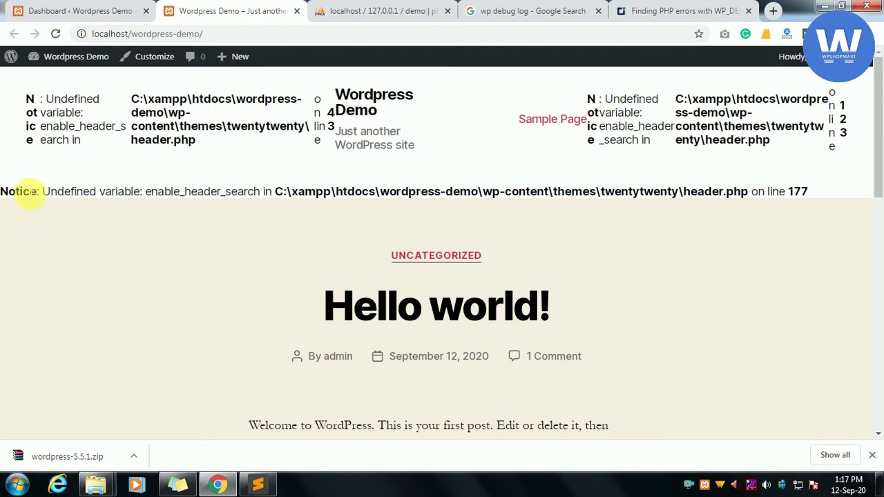
click(258, 484)
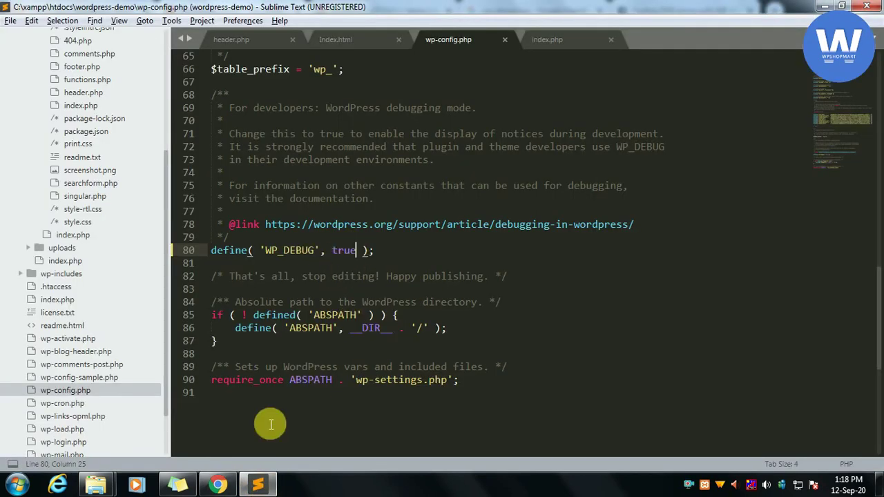
Return to wp-config.php and open blank lines below the WP_DEBUG define on line 80
click(219, 485)
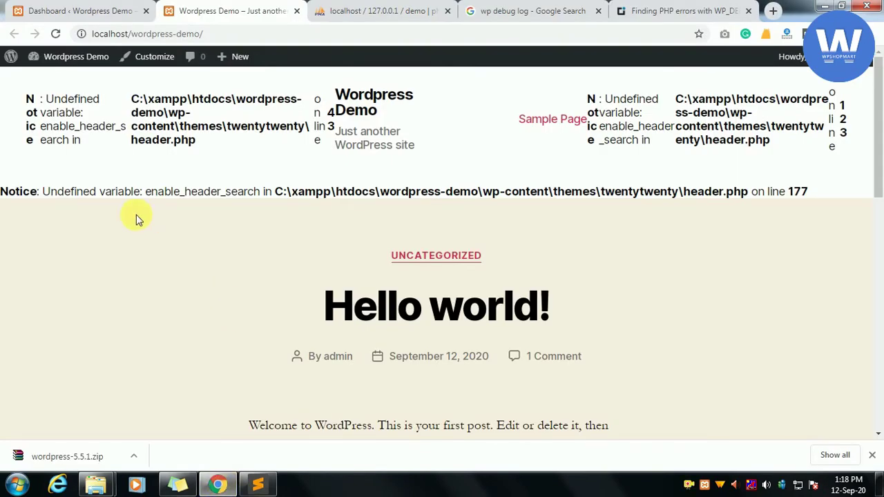
click(213, 482)
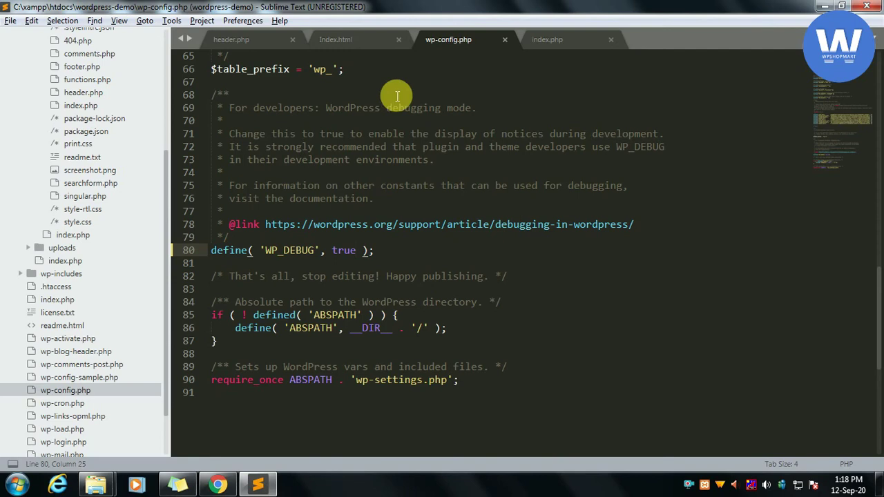
click(390, 253)
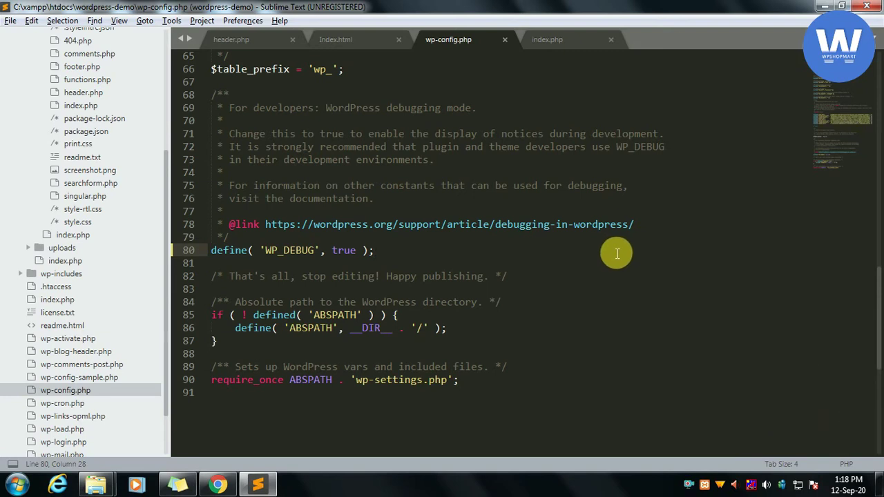
key(Return)
key(Return)
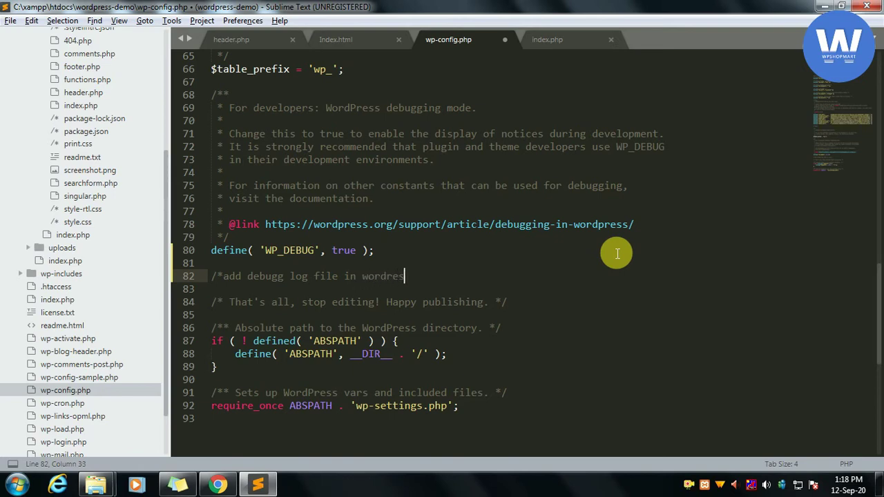
Finish the debug-log comment, paste define('WP_DEBUG_LOG', true); beneath it, remove extra blank lines, and save
key(ctrl+z)
text(s */)
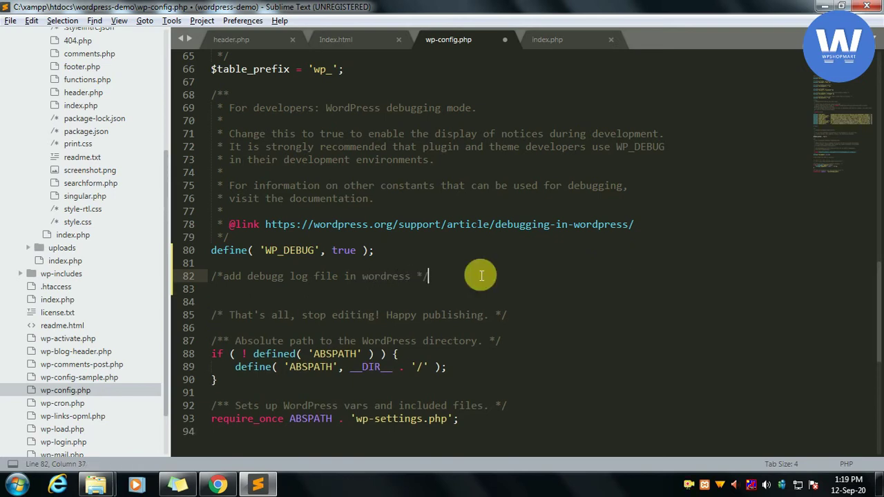
key(Return)
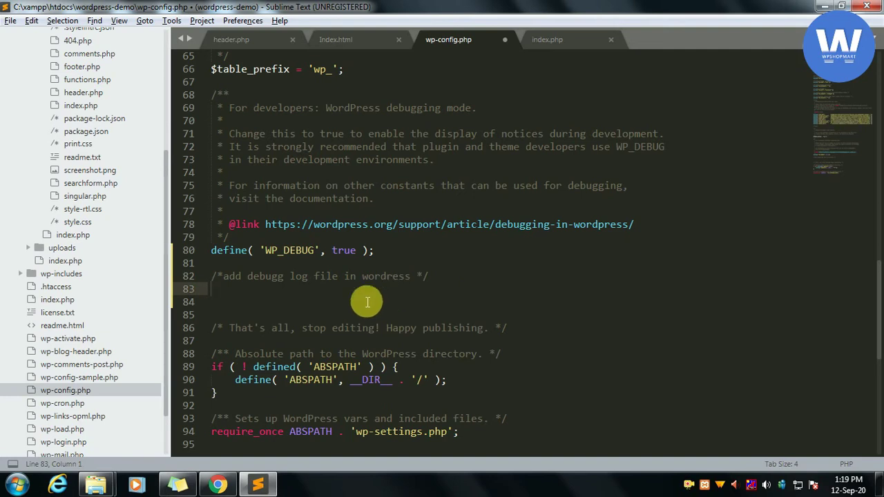
text(define('WP_DEBUG_LOG', true);)
key(BackSpace)
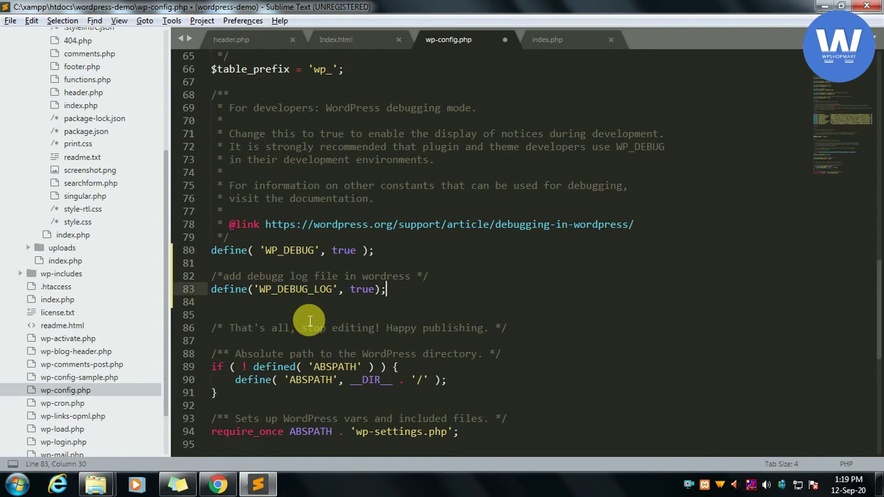
click(298, 320)
key(BackSpace)
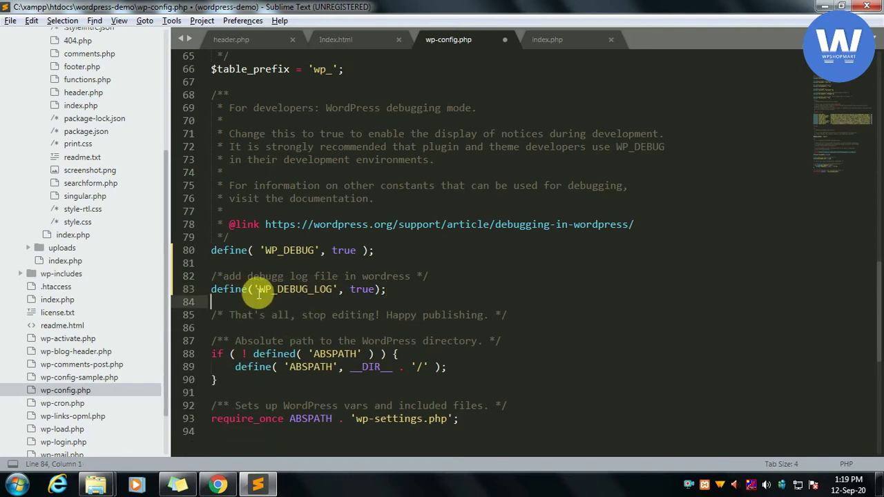
click(415, 295)
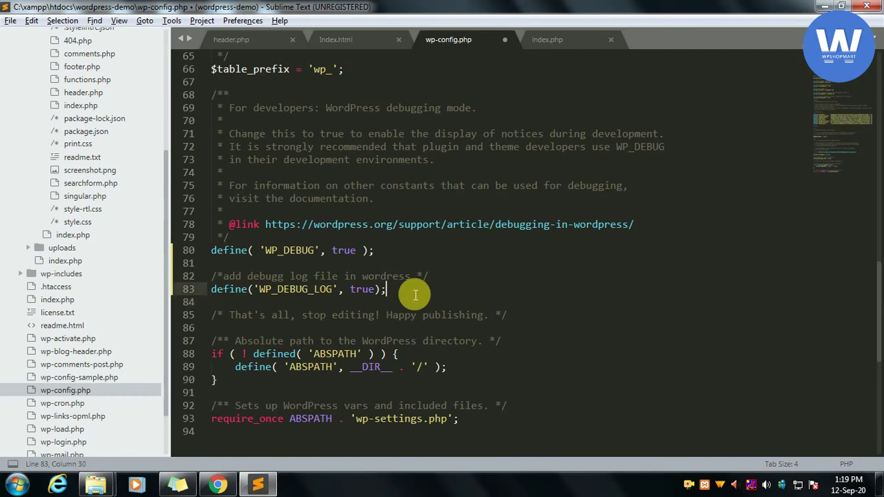
key(ctrl+s)
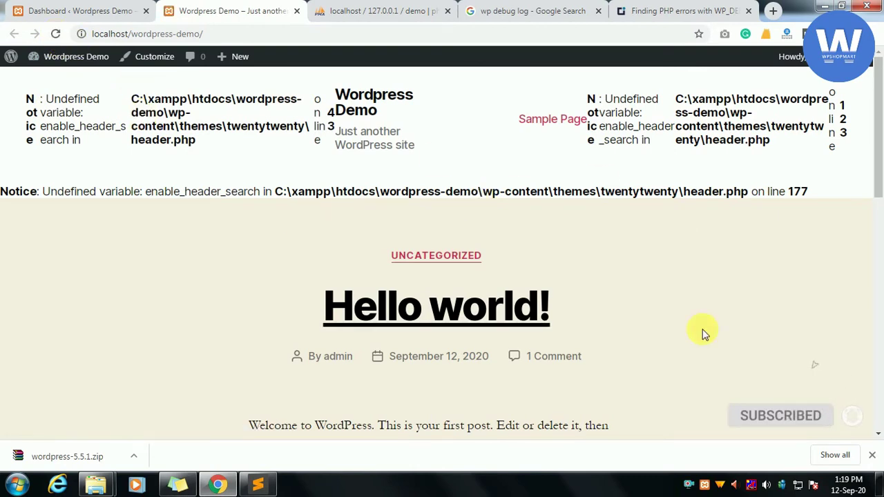
Minimize Chrome so wp-config.php in Sublime Text is visible again
click(214, 487)
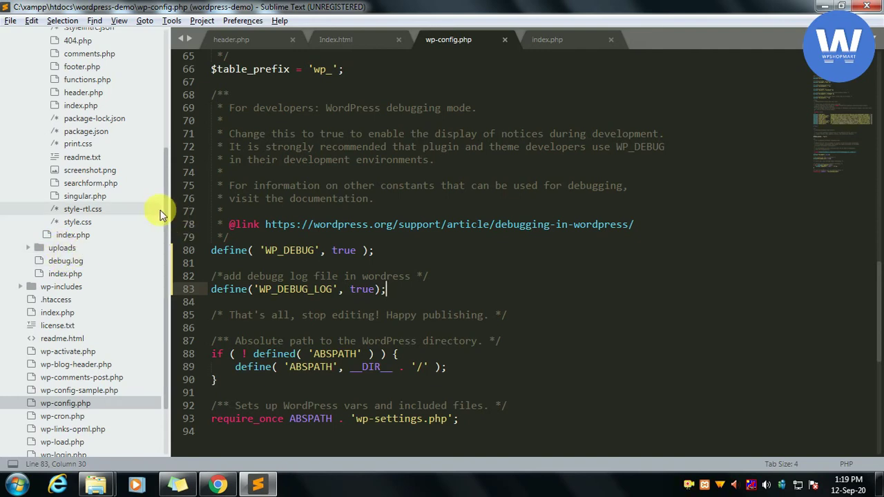
Check the wp-content folder for the newly created debug.log file
scroll(157, 210, up, 1)
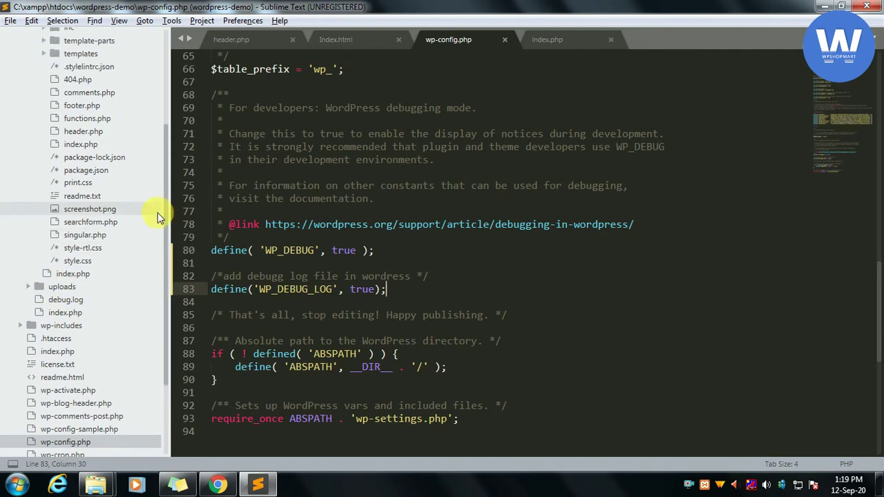
scroll(157, 217, up, 3)
scroll(158, 218, down, 2)
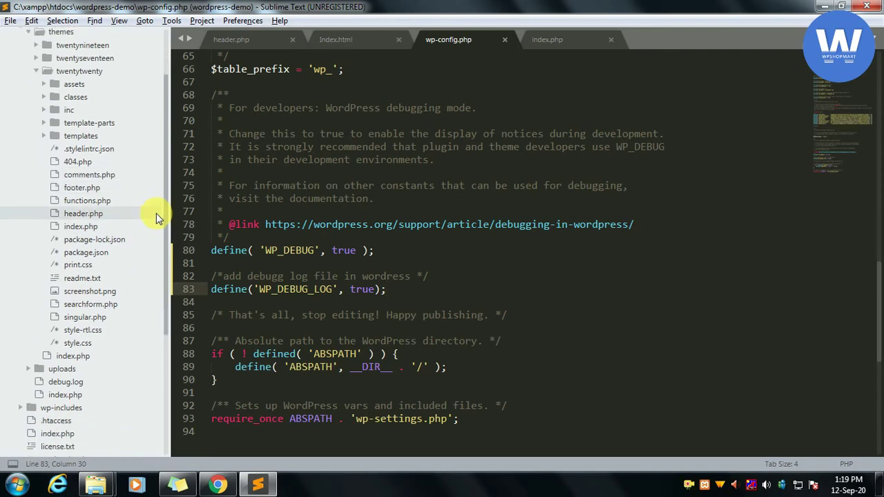
scroll(86, 335, down, 1)
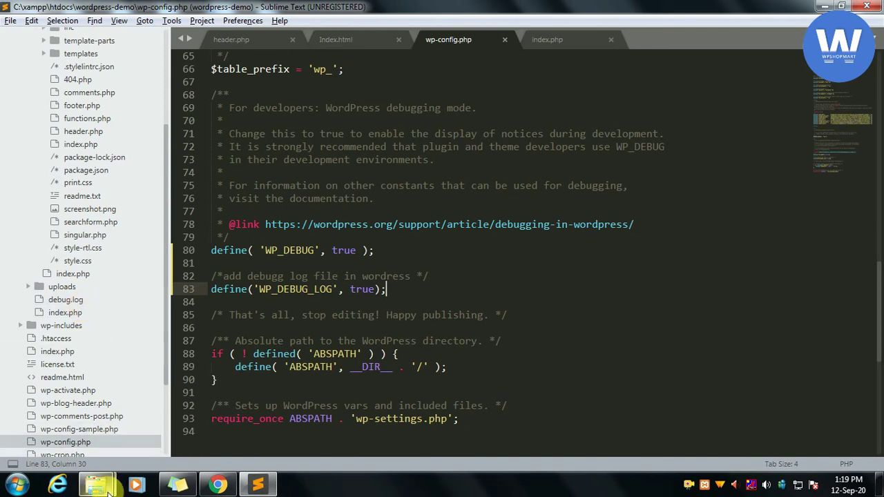
click(104, 486)
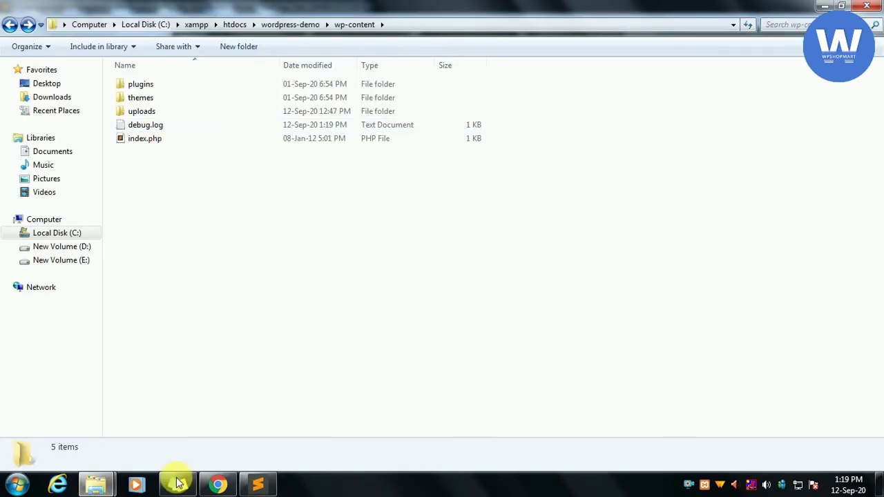
click(255, 485)
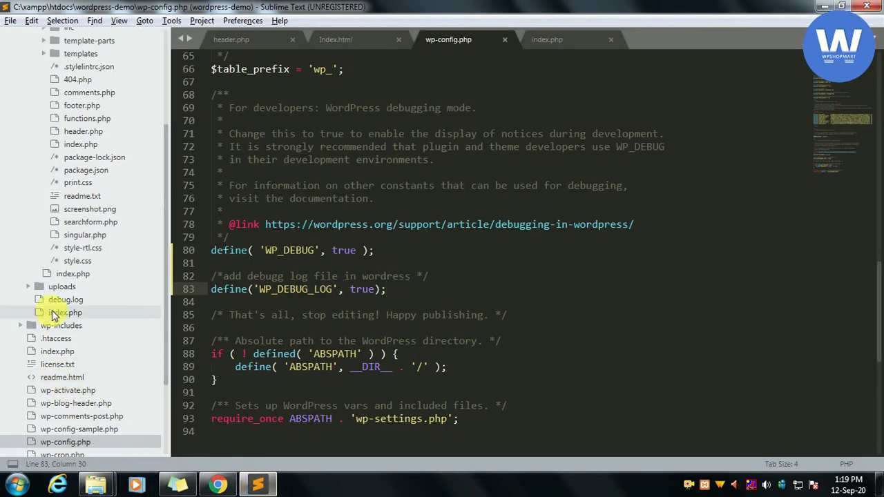
Open debug.log, review its three enable_header_search notices, then reload the WordPress homepage in Chrome
click(57, 300)
click(758, 128)
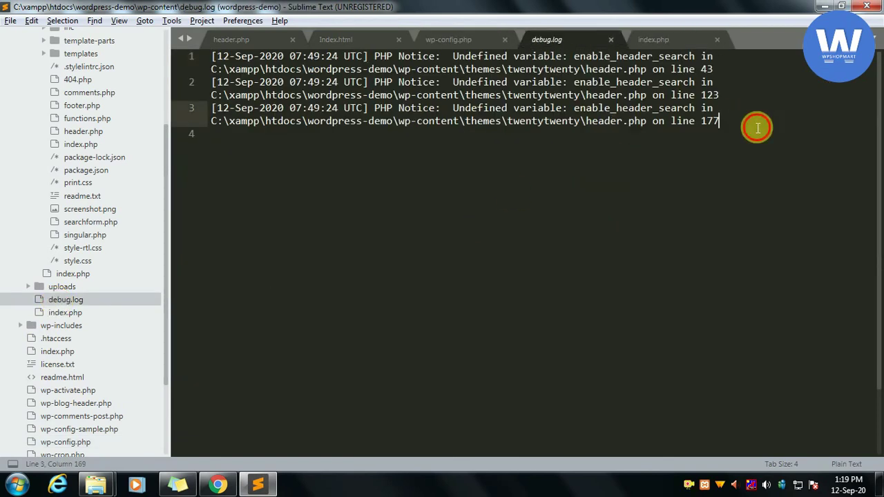
drag(758, 128, 211, 55)
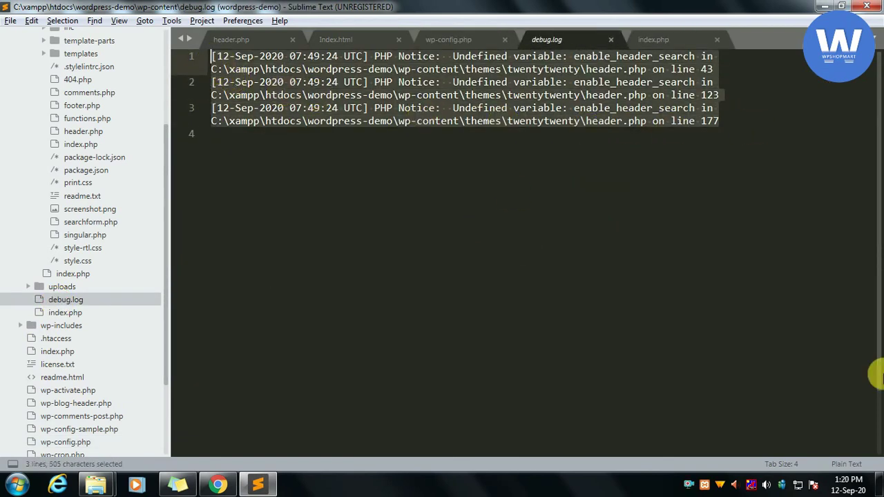
click(532, 299)
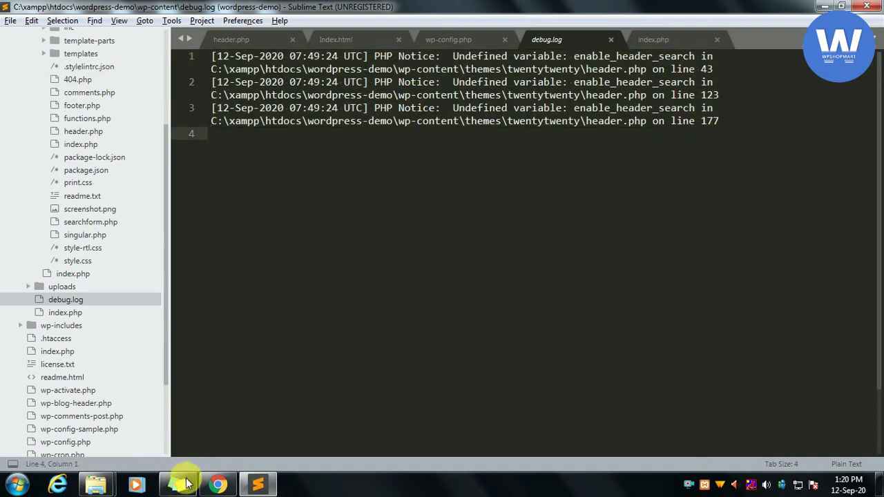
click(218, 485)
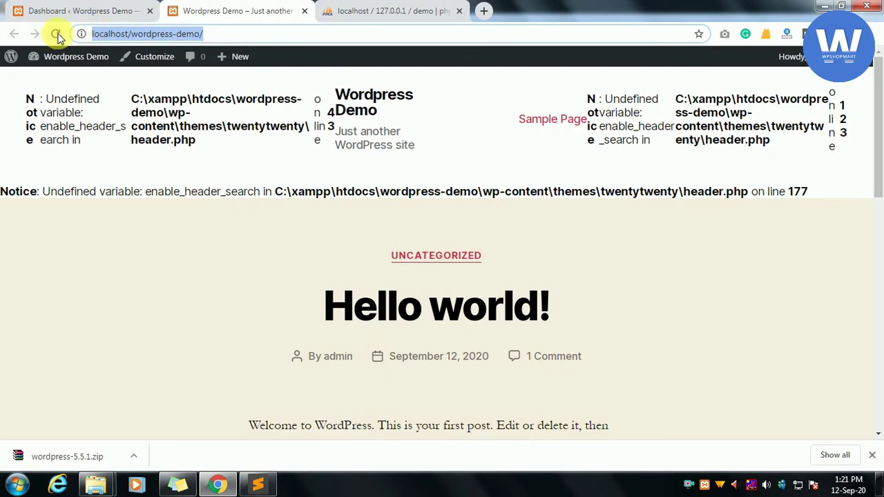
click(56, 34)
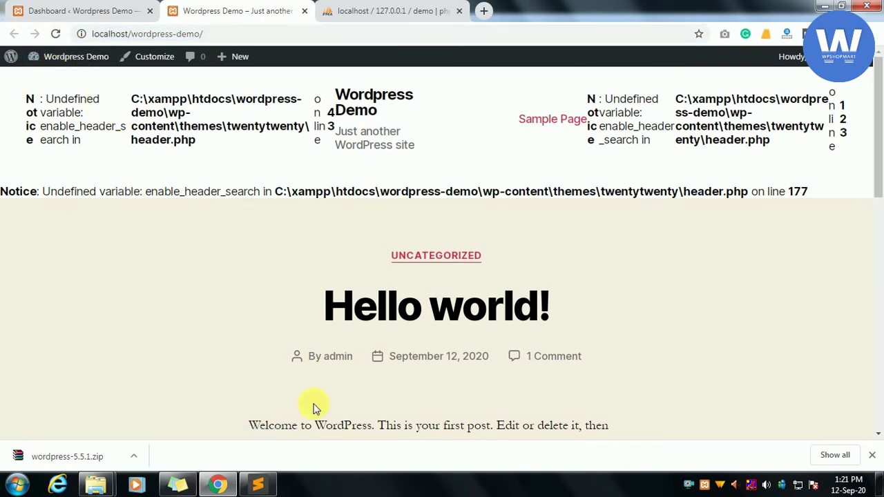
Paste the WP_DEBUG_DISPLAY define on line 85, change its value to false, save, and switch to Chrome
click(258, 485)
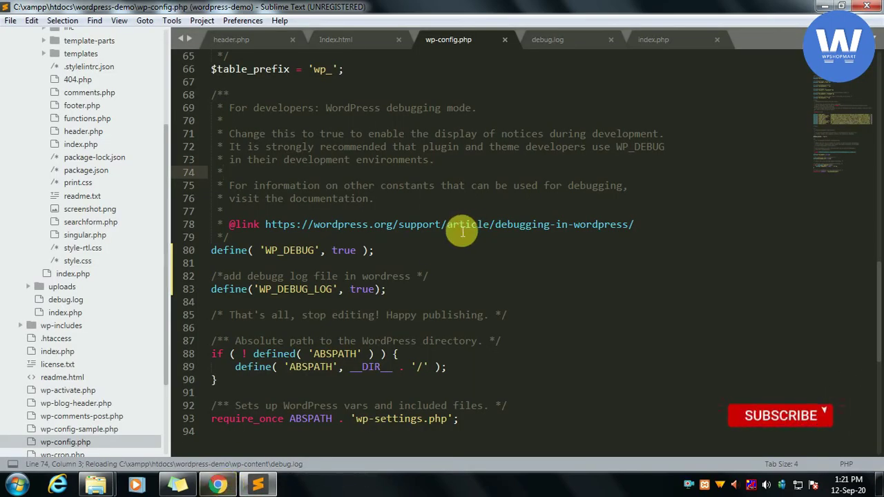
click(417, 302)
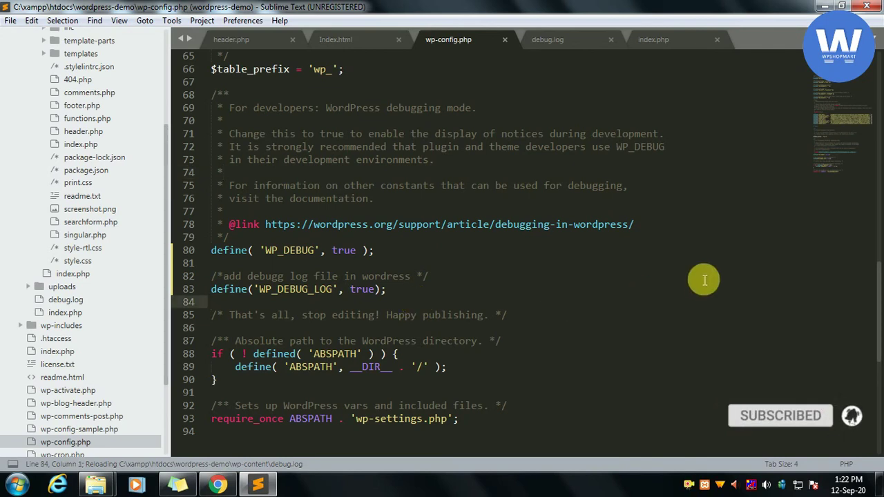
key(Return)
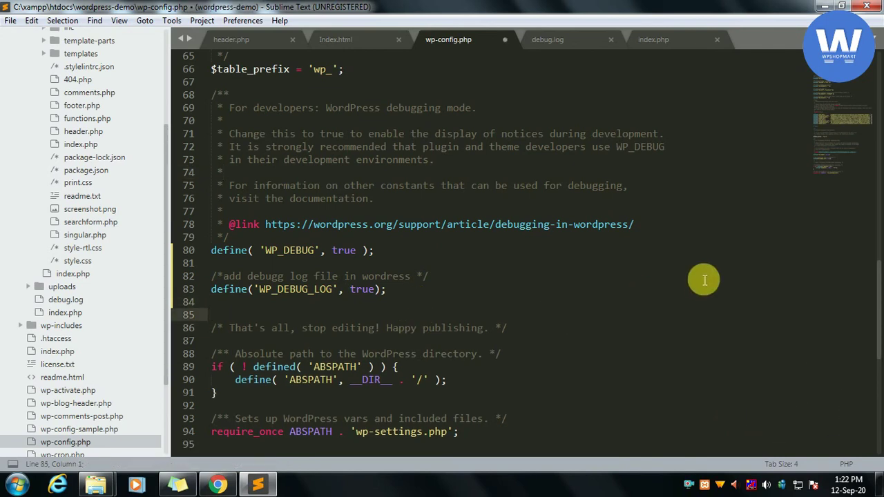
text(define('WP_DEBUG_DISPLAY', true);)
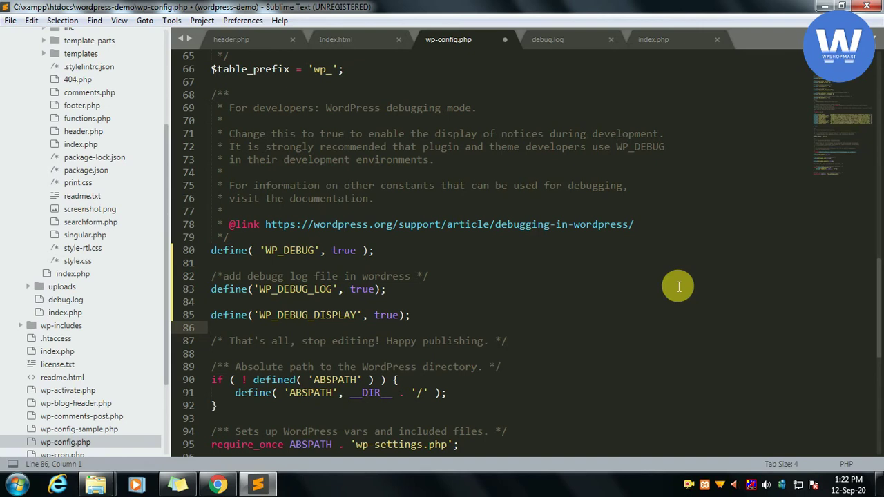
key(Return)
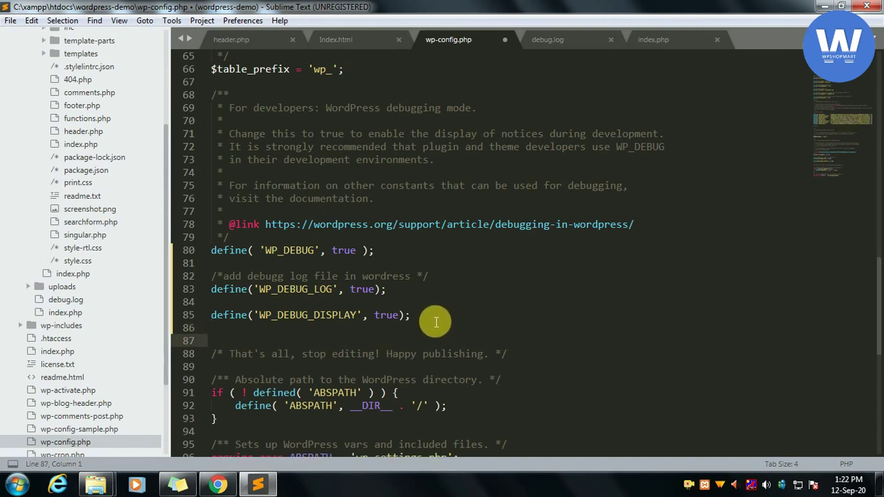
key(BackSpace)
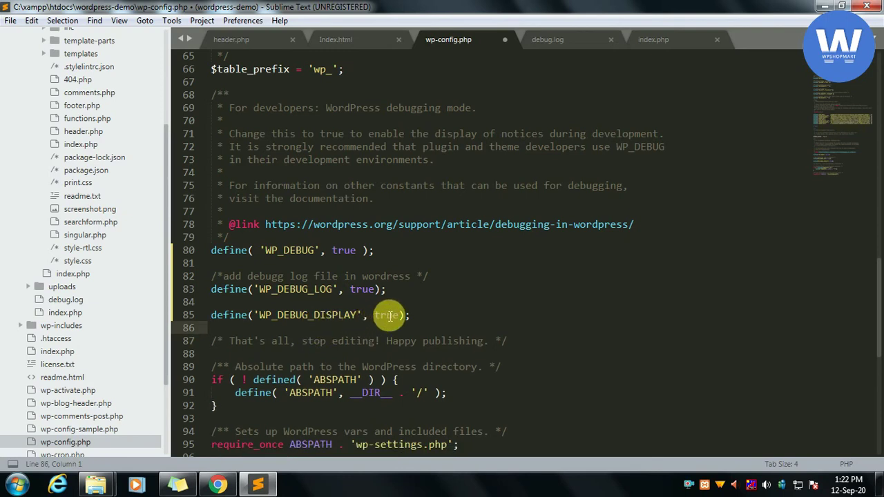
double_click(386, 315)
text(false)
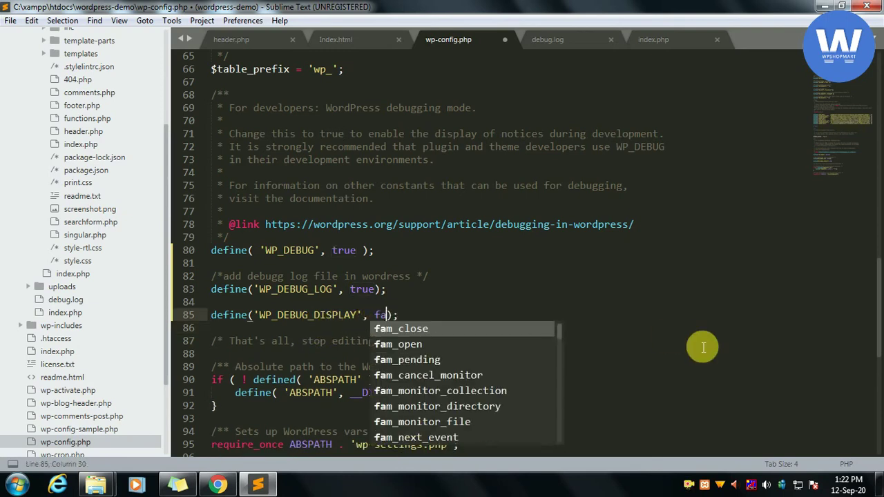
key(ctrl+s)
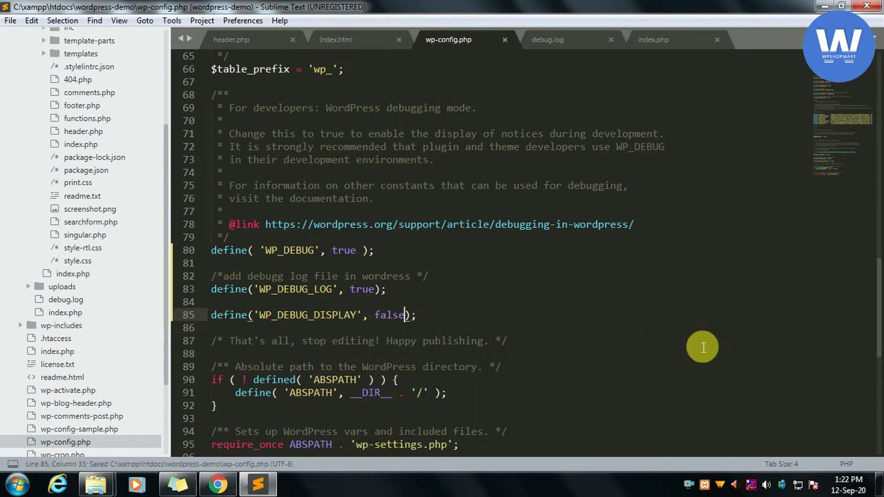
key(alt+Tab)
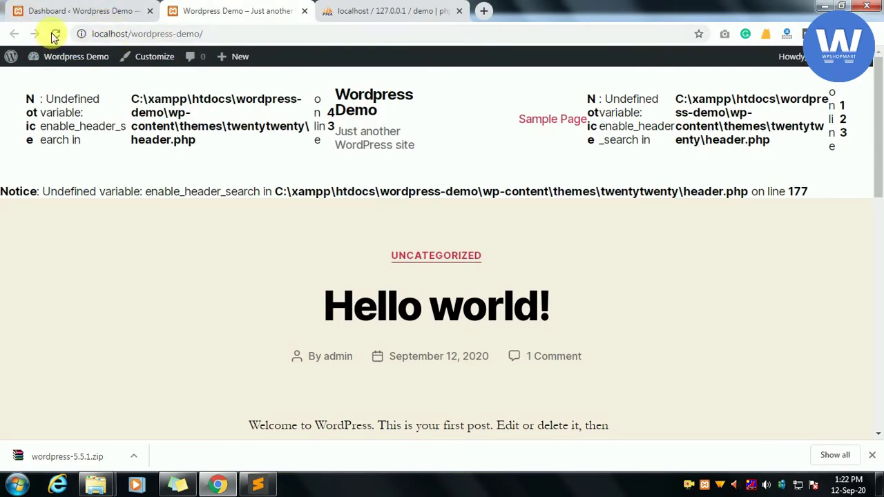
Reload localhost/wordpress-demo and scroll the page to confirm the Undefined variable notices are gone
click(56, 34)
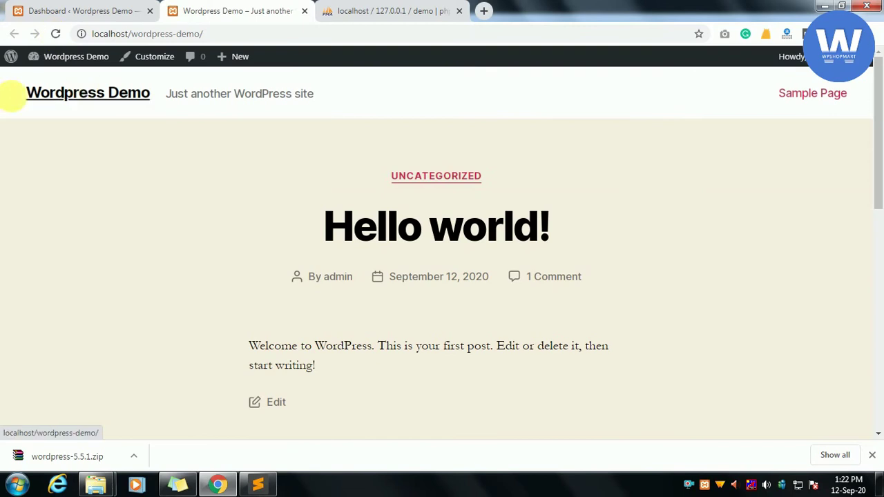
drag(3, 87, 881, 142)
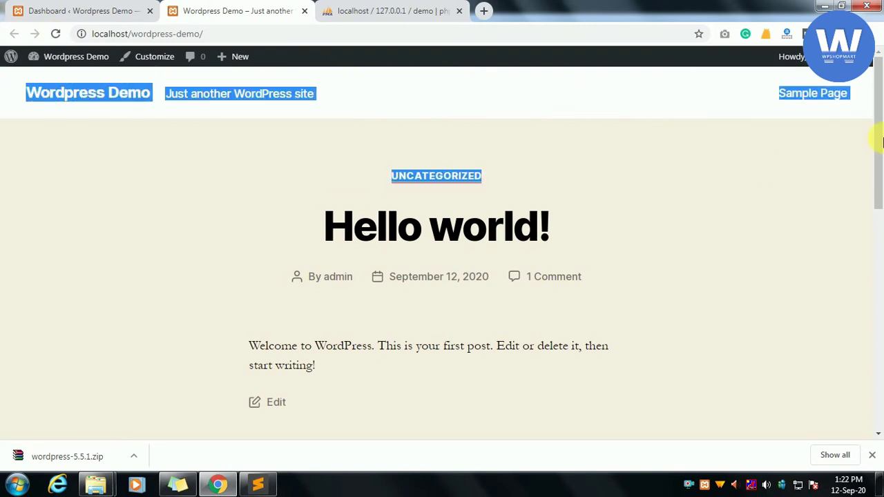
click(660, 173)
scroll(280, 329, down, 7)
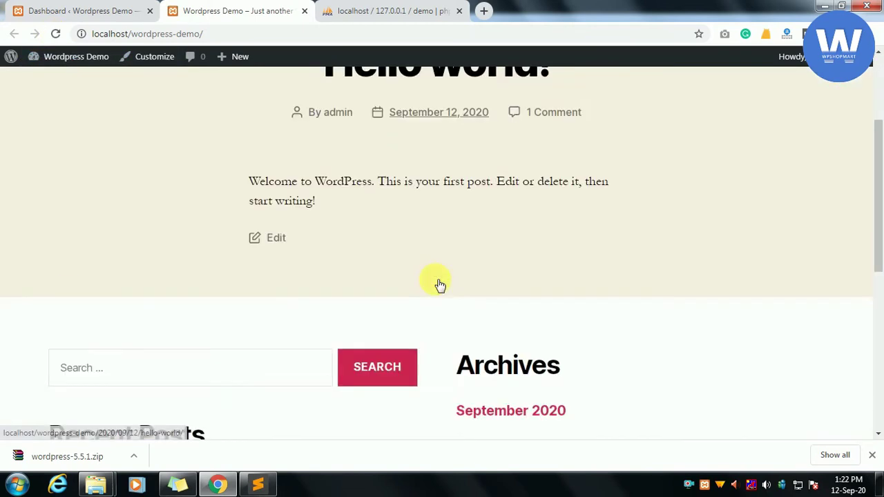
scroll(438, 282, up, 7)
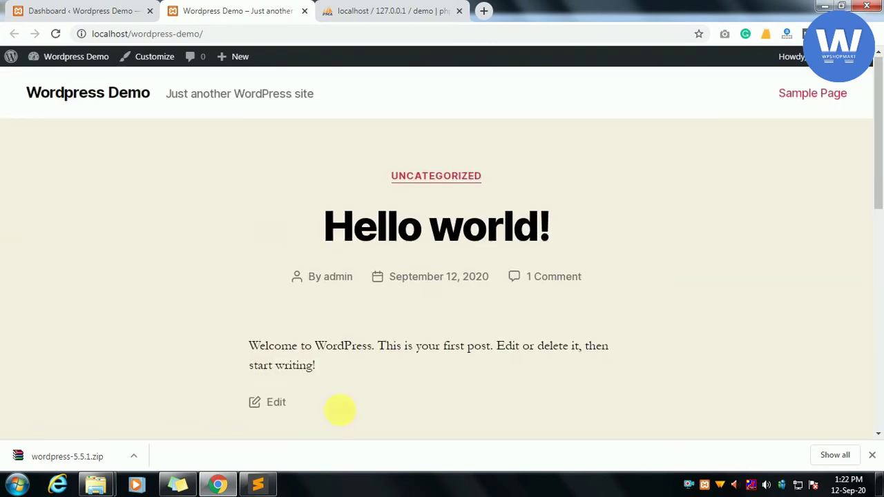
Open debug.log in Sublime Text and review the new 07:52:26 batch, nine notices in total
click(270, 485)
click(557, 34)
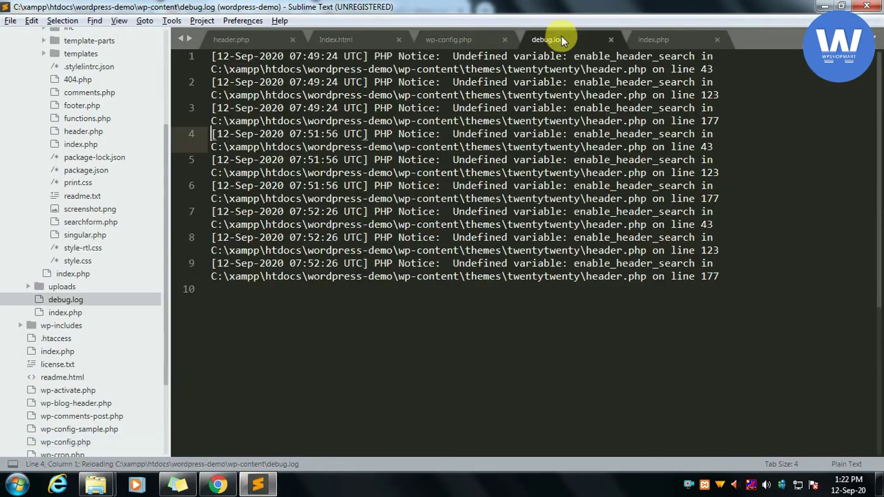
drag(739, 290, 211, 160)
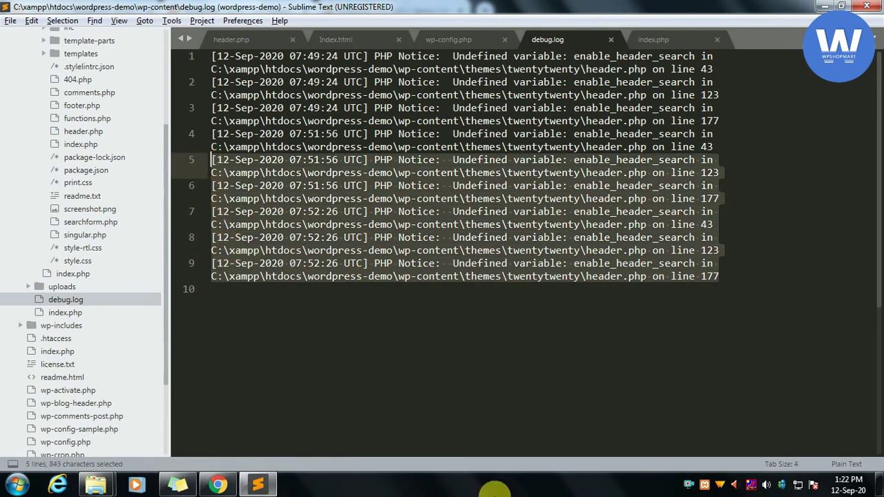
click(331, 276)
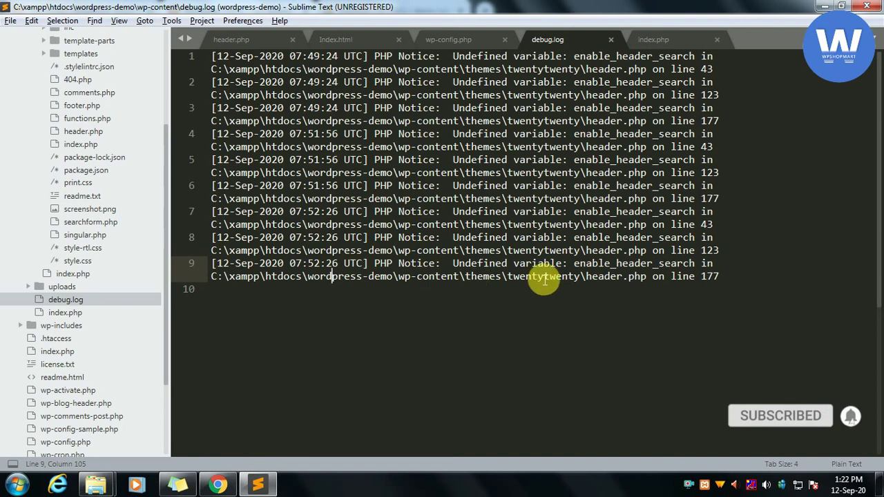
click(786, 292)
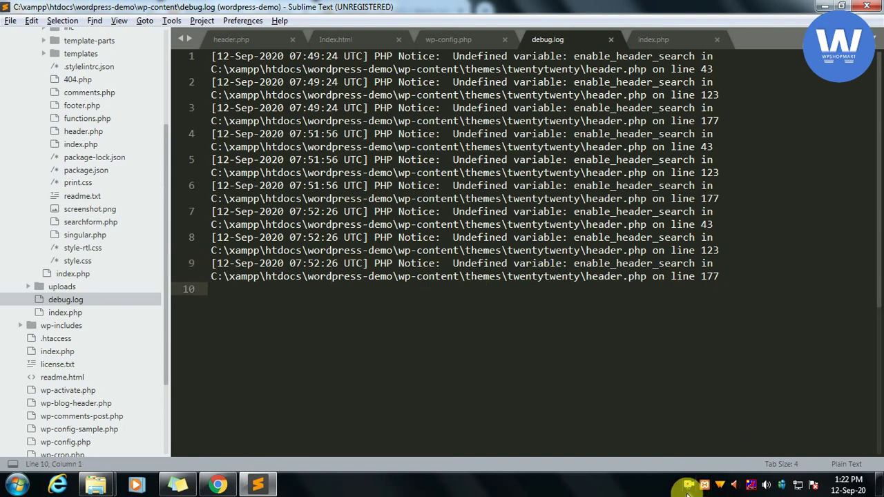
click(216, 484)
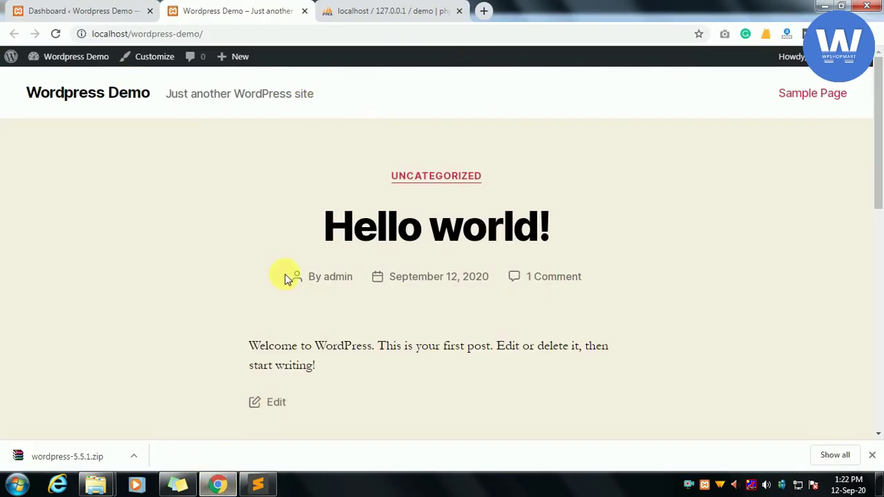
click(254, 484)
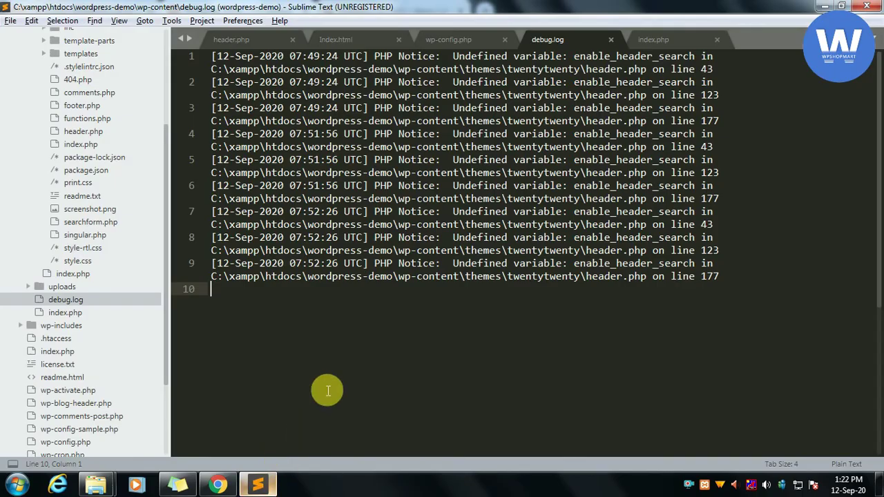
Switch to wp-config.php and review the WP_DEBUG and WP_DEBUG_LOG definitions on lines 80 and 83
click(445, 39)
drag(210, 250, 373, 253)
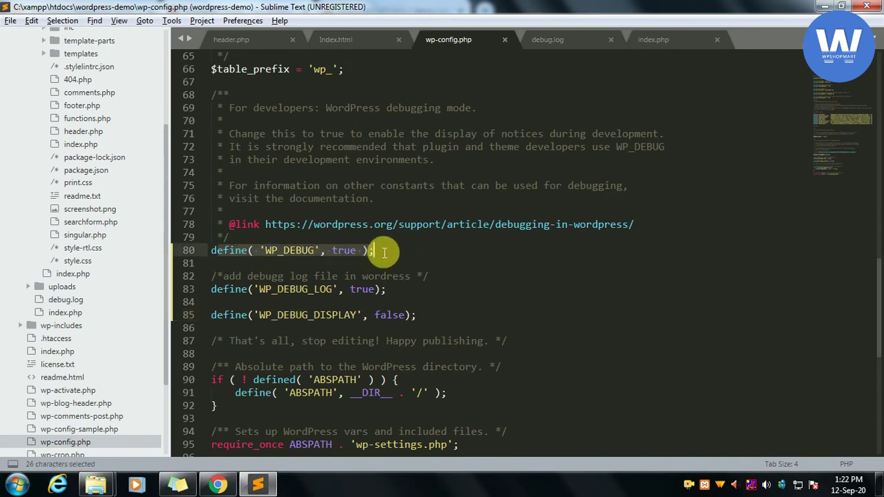
click(356, 251)
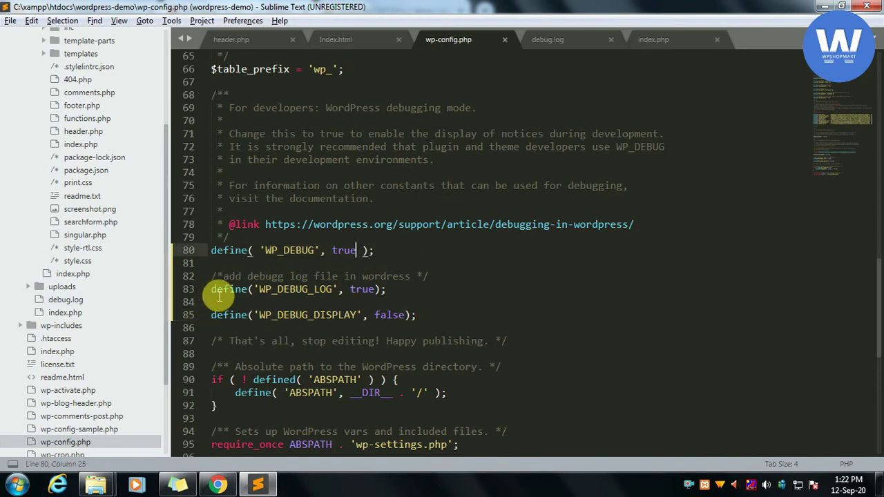
drag(219, 296, 388, 291)
click(387, 290)
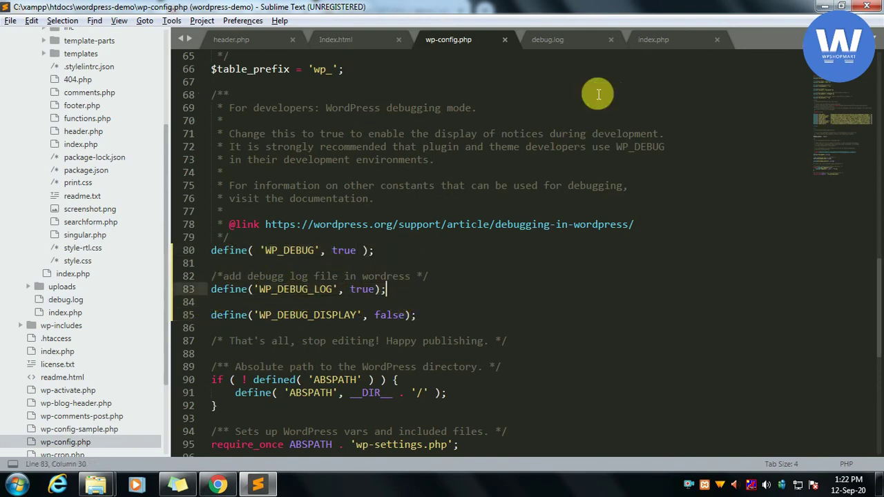
Check debug.log again, then place the cursor on the empty line after WP_DEBUG_DISPLAY in wp-config.php
click(567, 47)
click(470, 43)
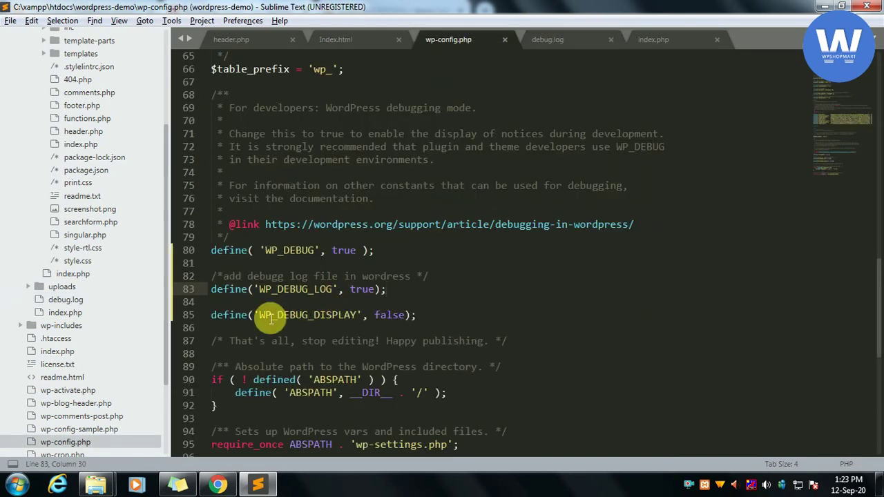
click(348, 332)
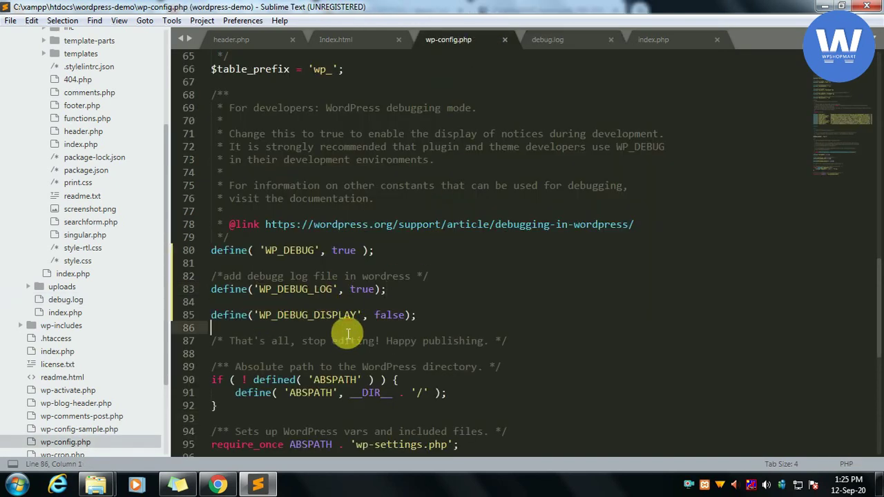
key(Return)
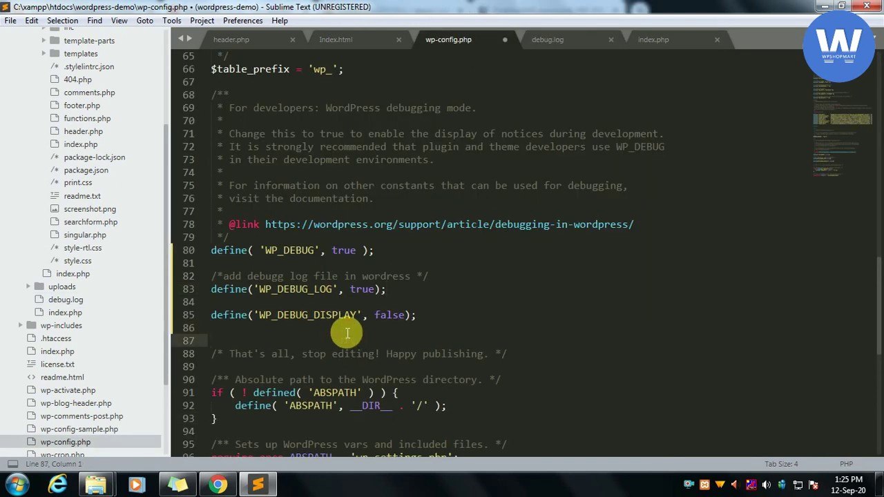
drag(416, 341, 197, 351)
triple_click(322, 252)
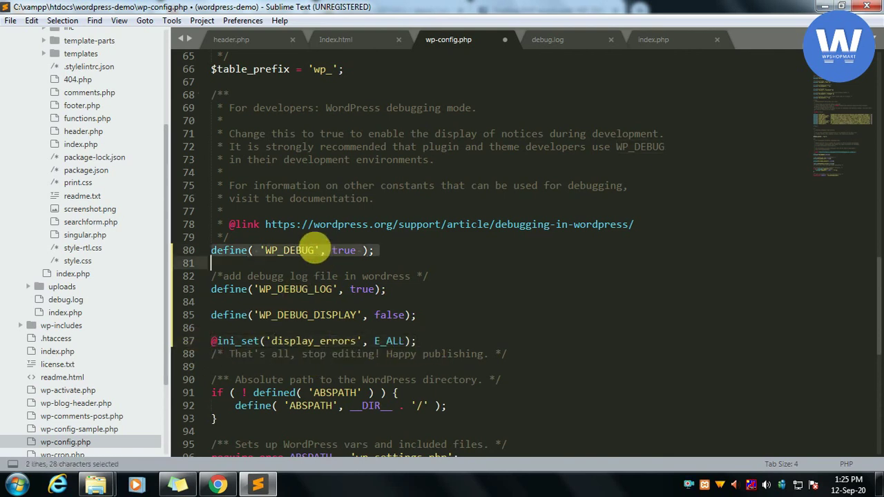
click(307, 329)
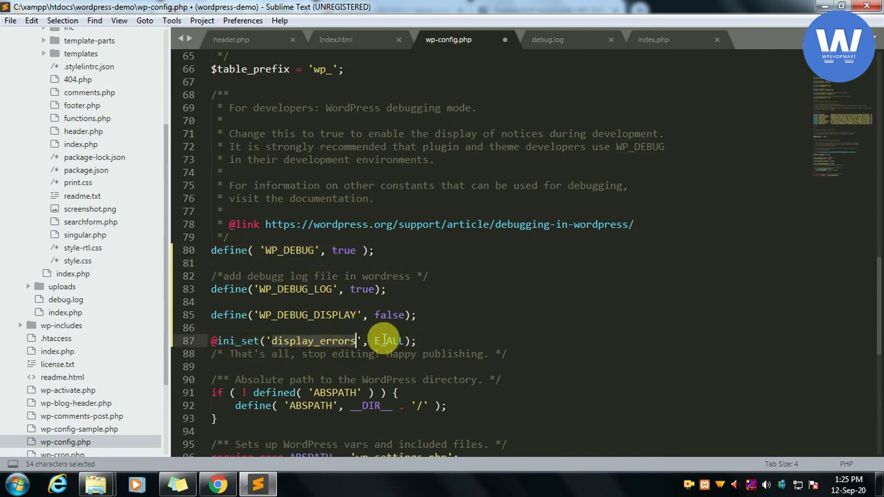
key(ctrl+s)
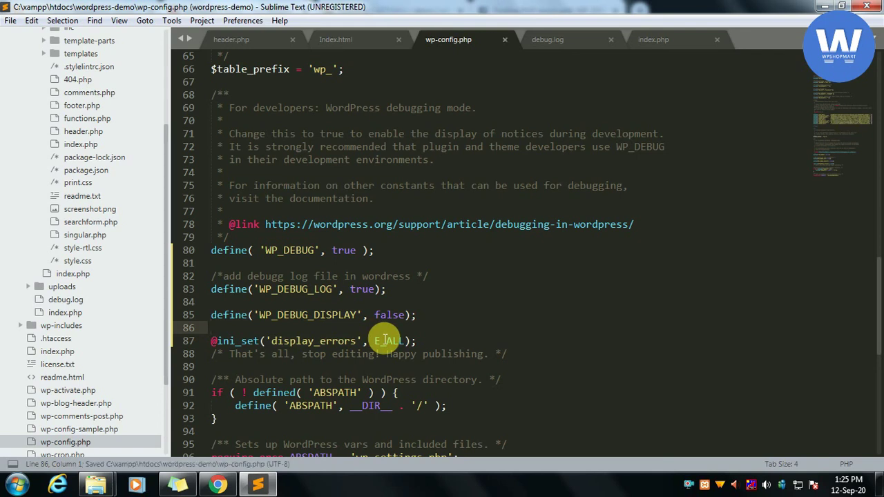
Undo the accidental comment toggle on the WP_DEBUG_DISPLAY line and save again
triple_click(386, 315)
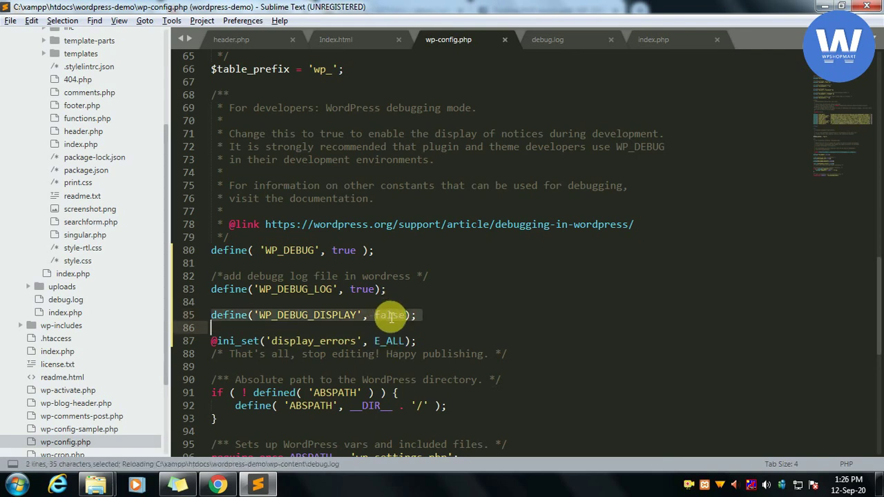
key(ctrl+z)
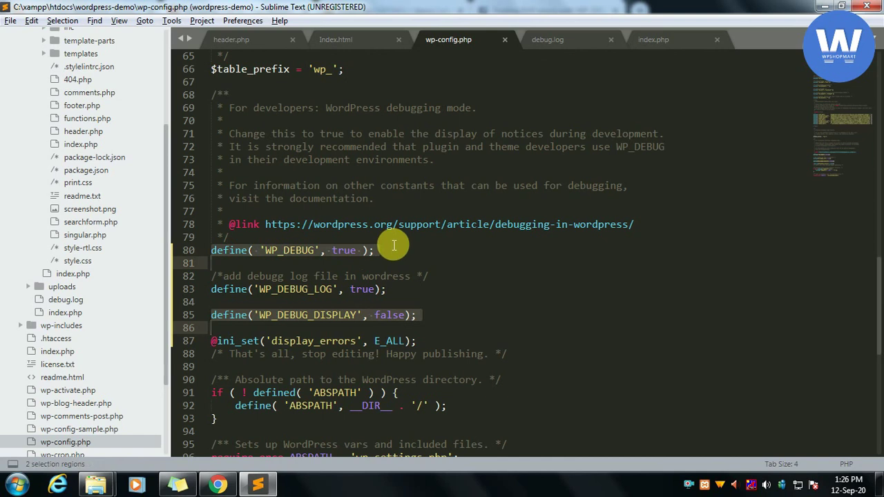
click(360, 316)
key(ctrl+s)
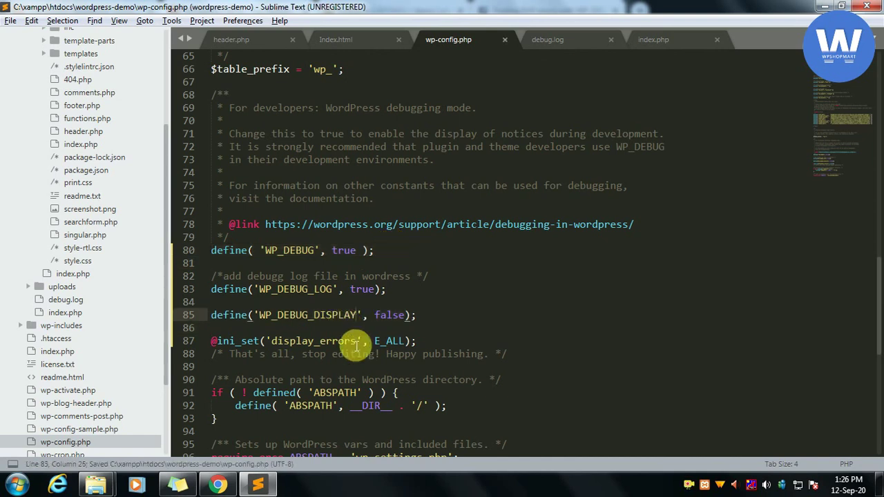
Delete the trial display_errors line and save wp-config.php without it
triple_click(356, 342)
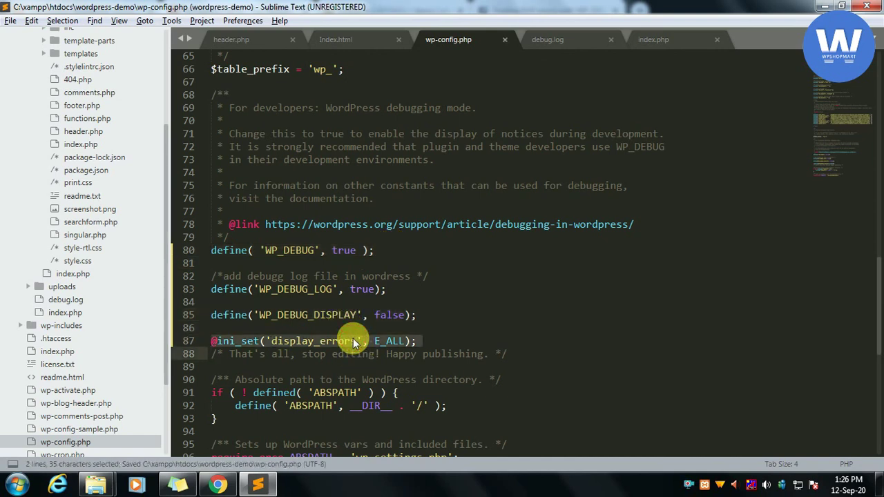
key(BackSpace)
key(ctrl+s)
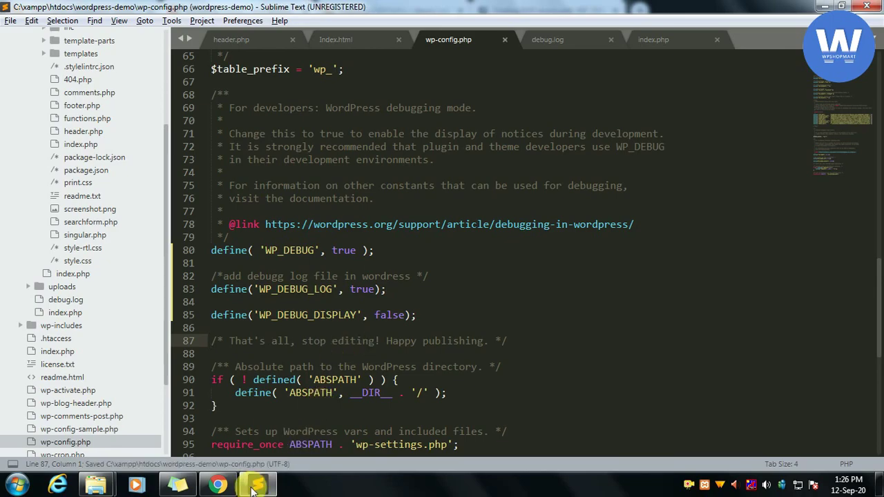